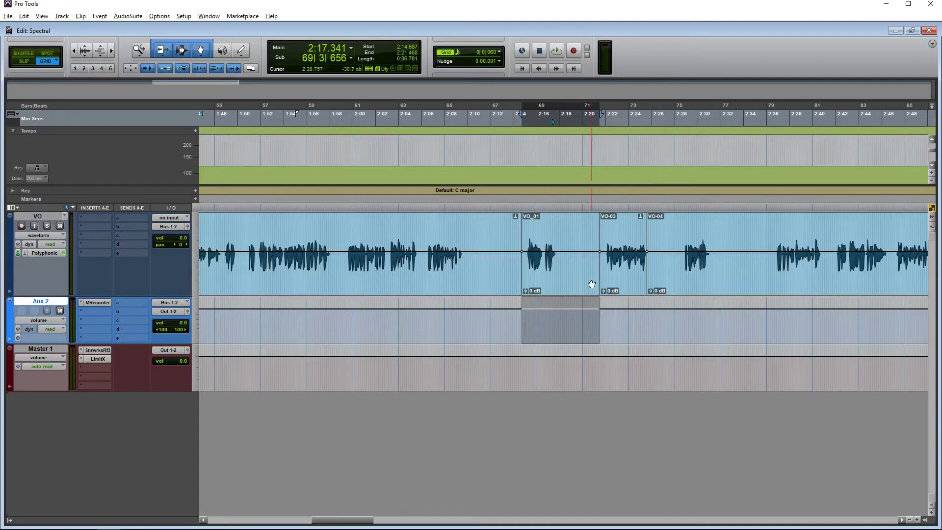
Select VO_01 on the VO track and play it to hear the construction noise.
left_click(571, 285)
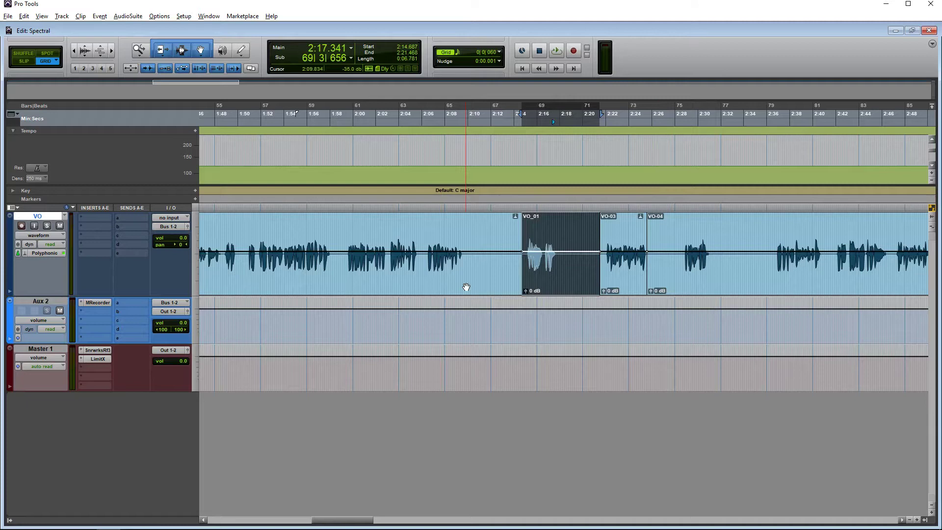
left_click(435, 232)
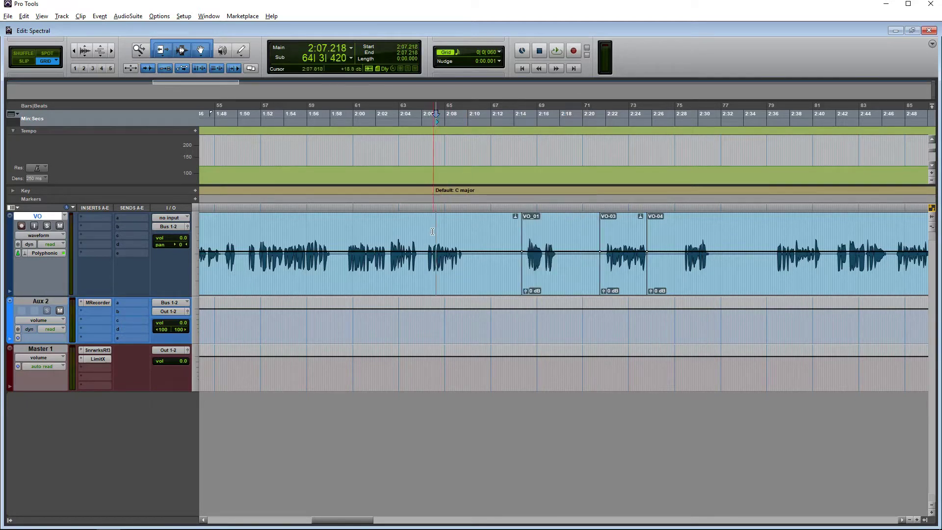
key("space")
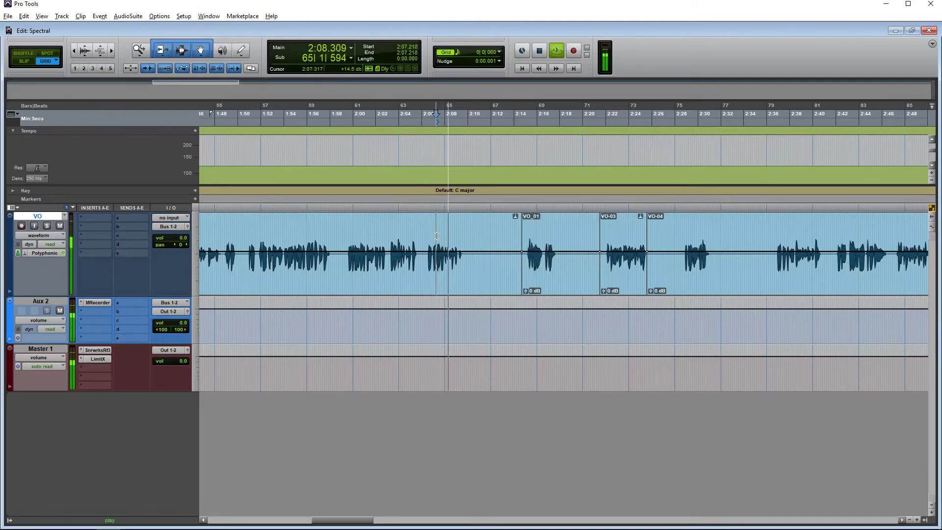
key("space")
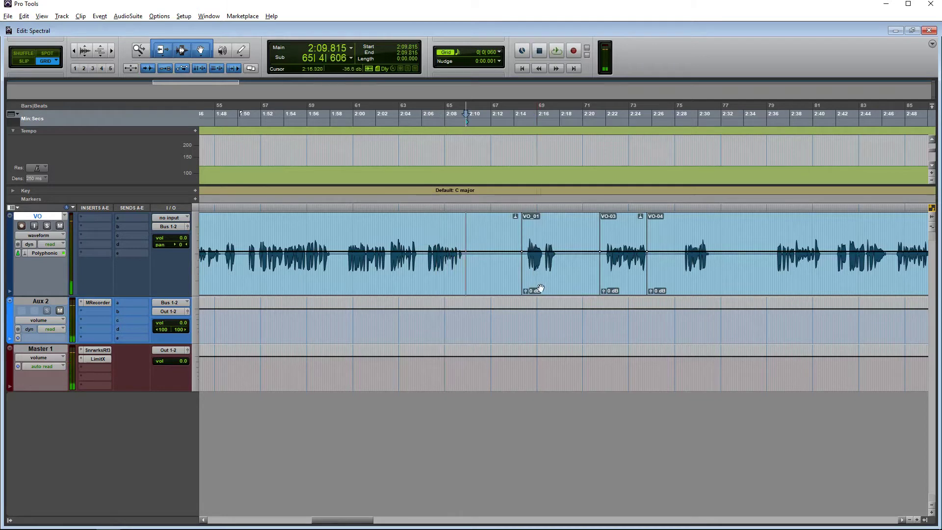
left_click(543, 282)
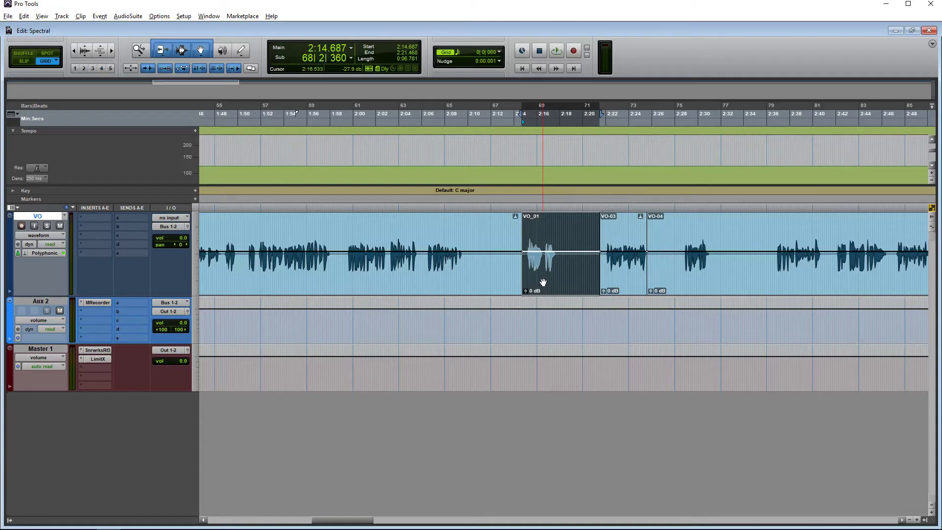
key("space")
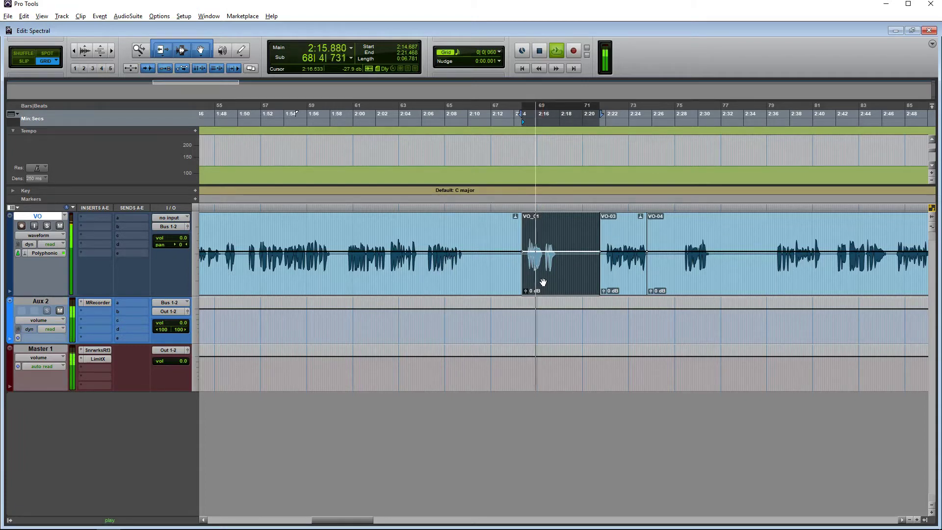
key("space")
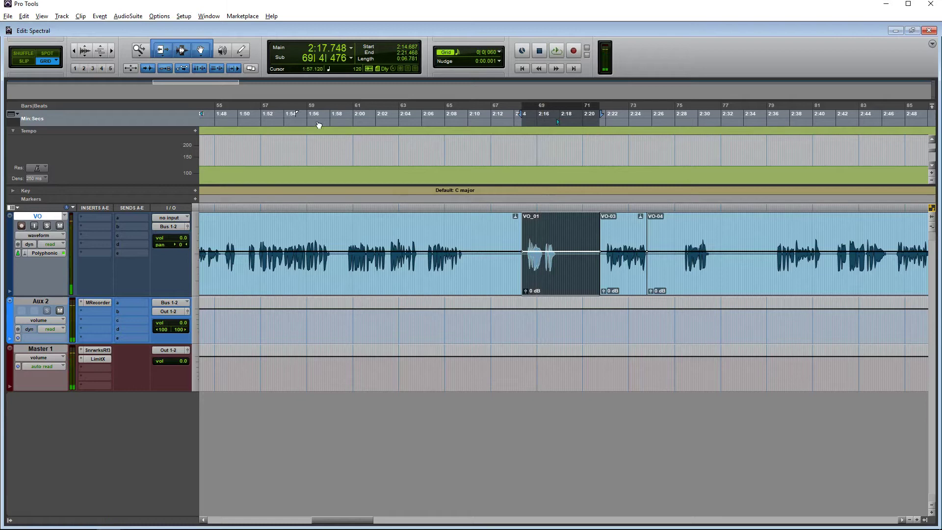
Send VO_01 through AudioSuite SpectraLayers: Edit so it opens as ProTools_Data.wav.
left_click(123, 16)
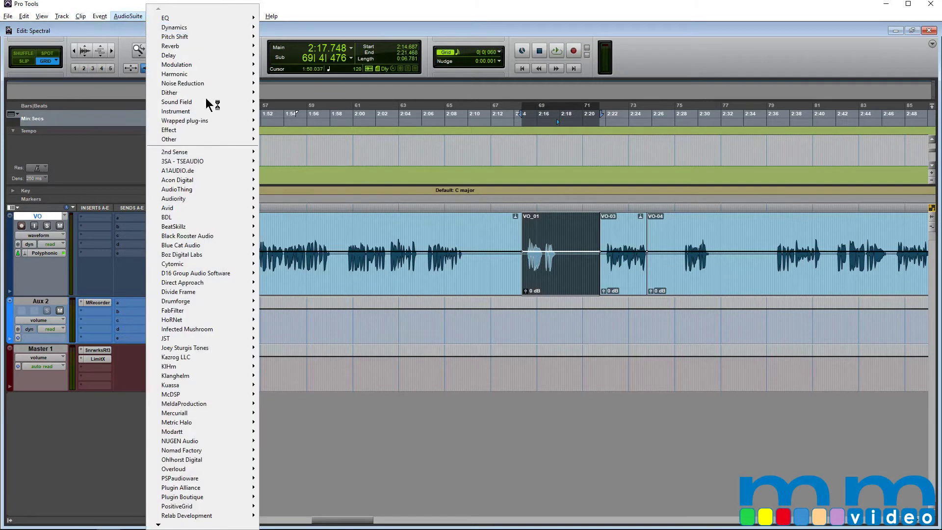
mouse_move(186, 140)
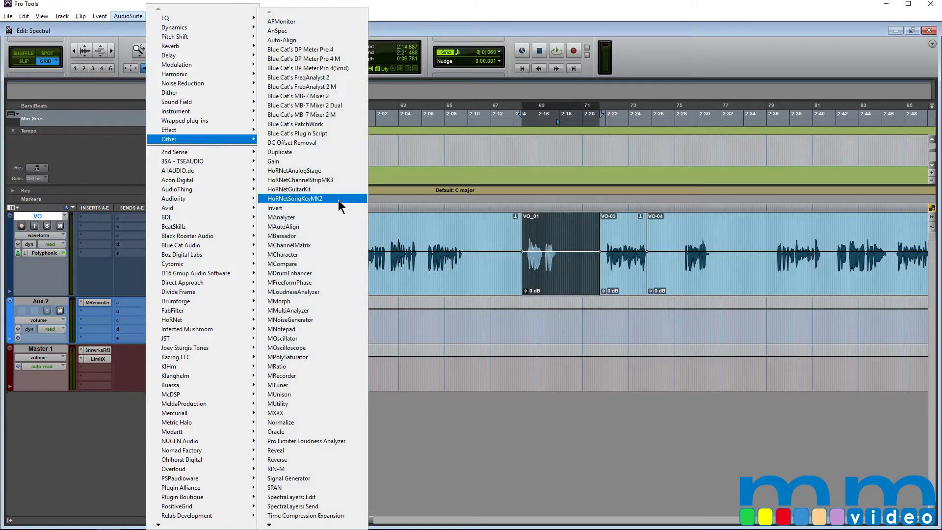
left_click(309, 496)
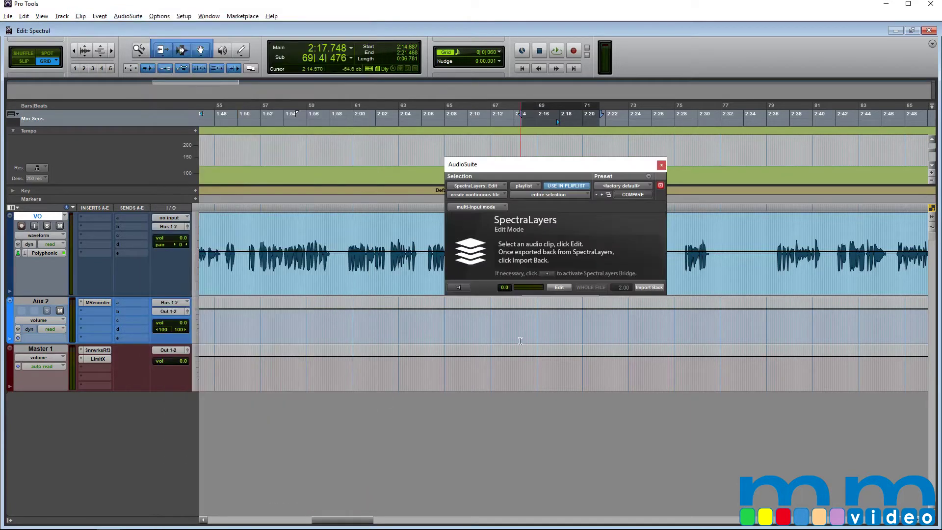
left_click(557, 288)
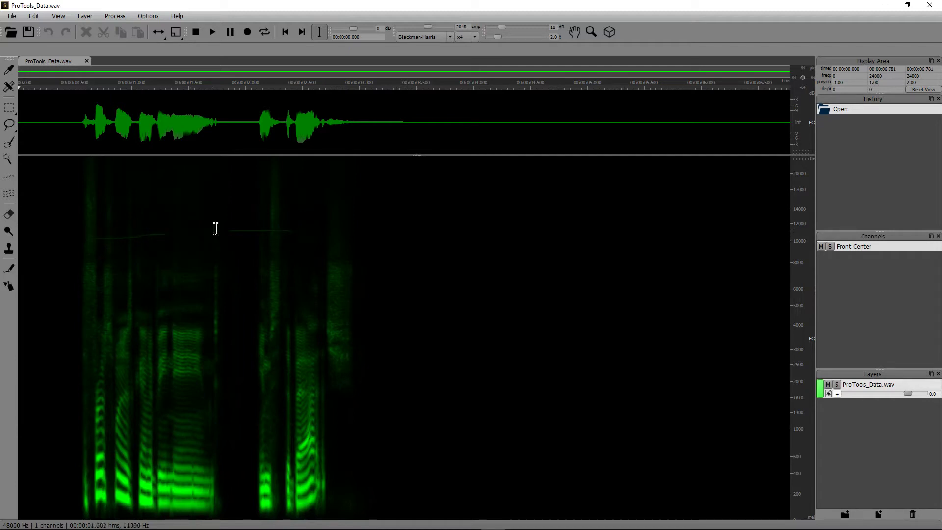
Zoom and pan to the 10–11 kHz noise lines and brighten the spectrogram to level 56.
scroll(181, 242, "up", 4)
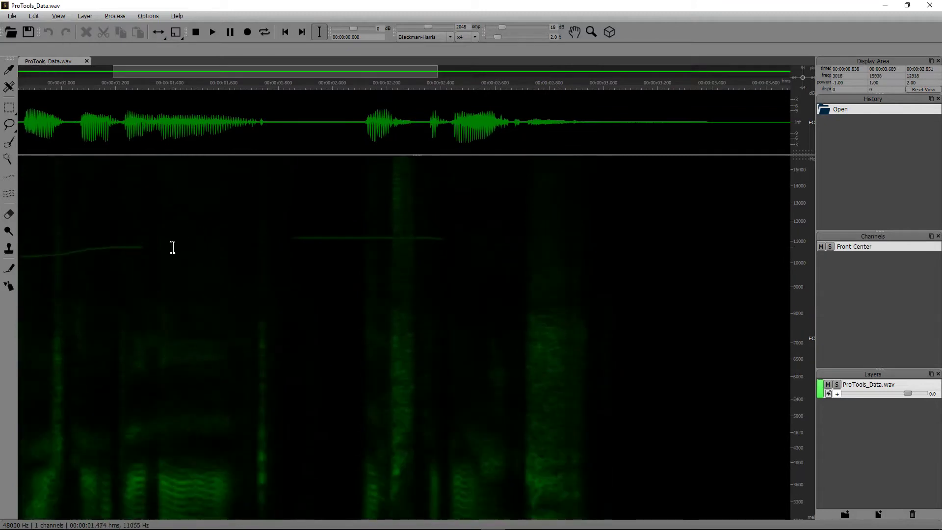
scroll(173, 247, "up", 2)
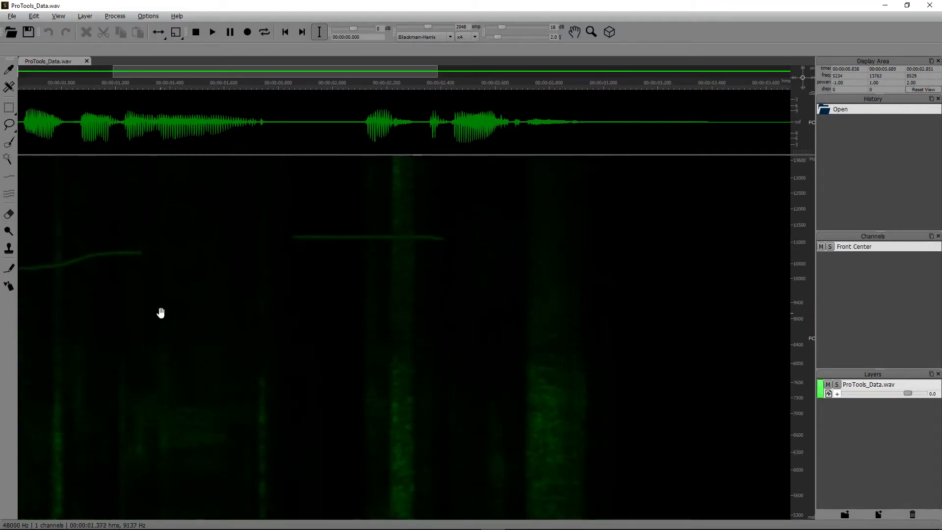
left_click_drag(158, 311, 317, 319)
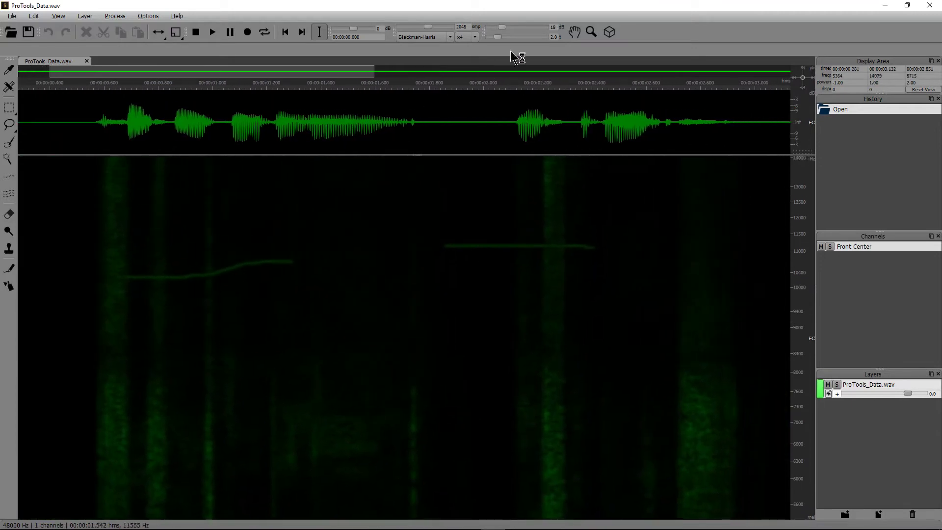
left_click_drag(501, 27, 490, 49)
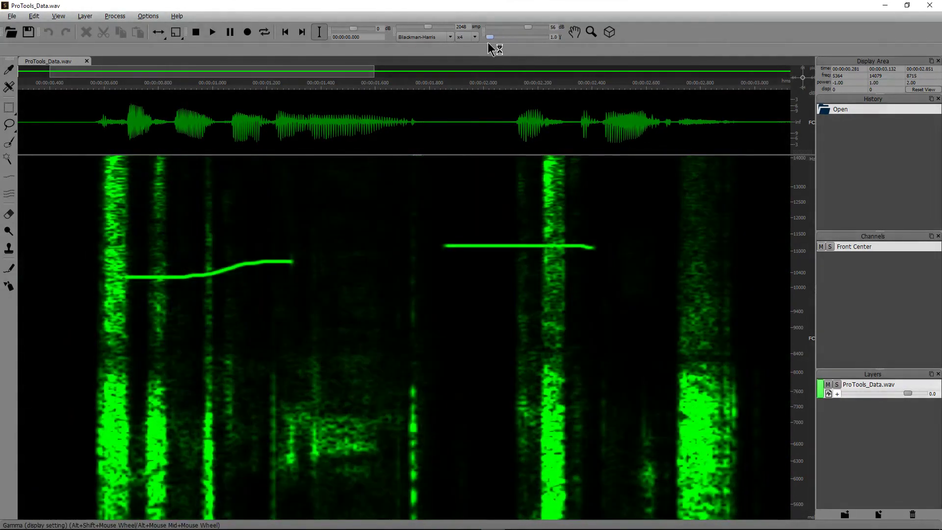
Trace the rising 10,400–10,800 Hz tone and the flat 11,200 Hz tone with frequency selection.
left_click(9, 161)
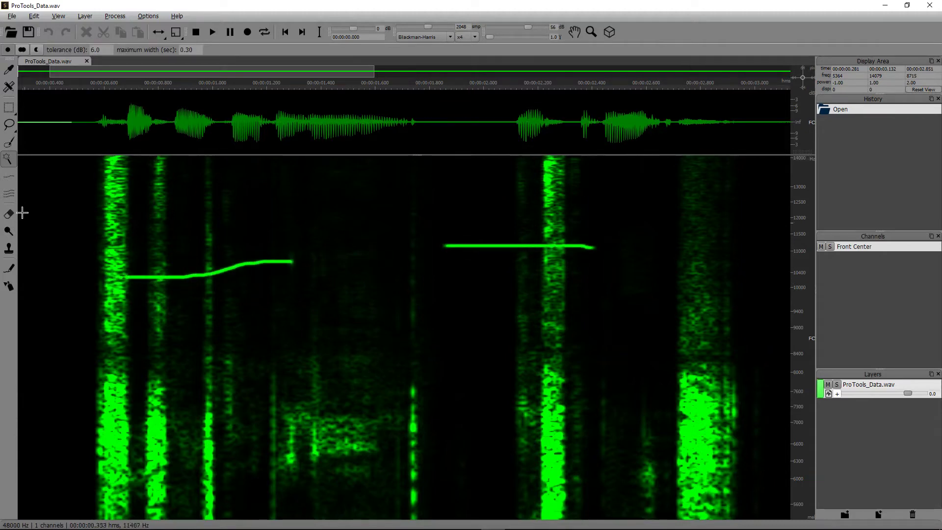
left_click(8, 193)
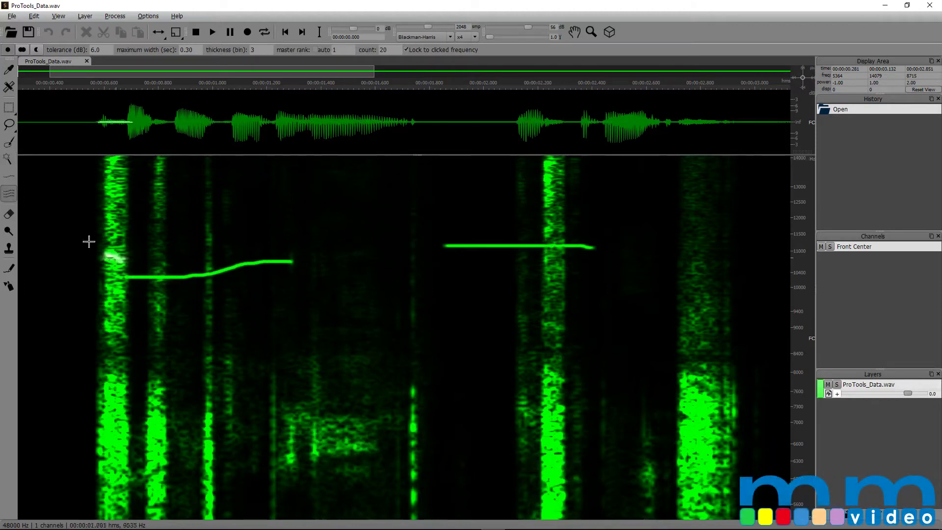
left_click(10, 176)
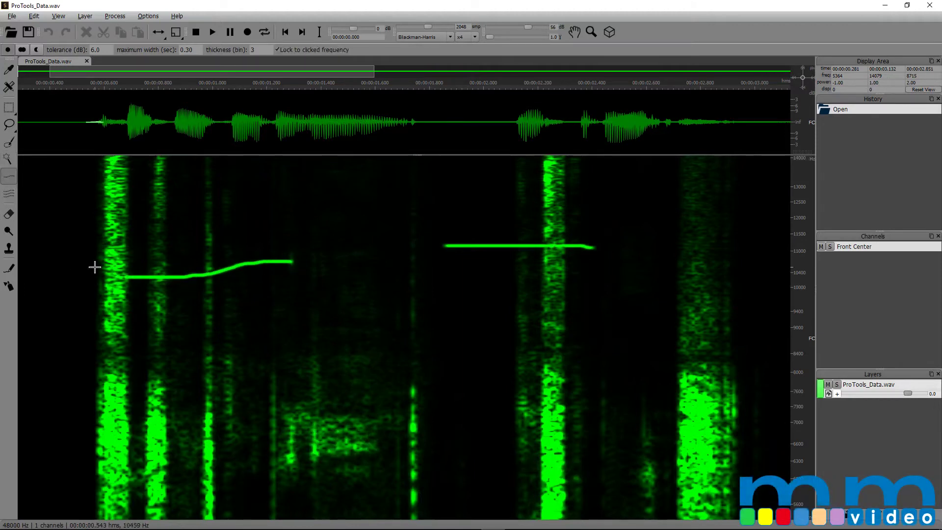
scroll(115, 279, "up", 2)
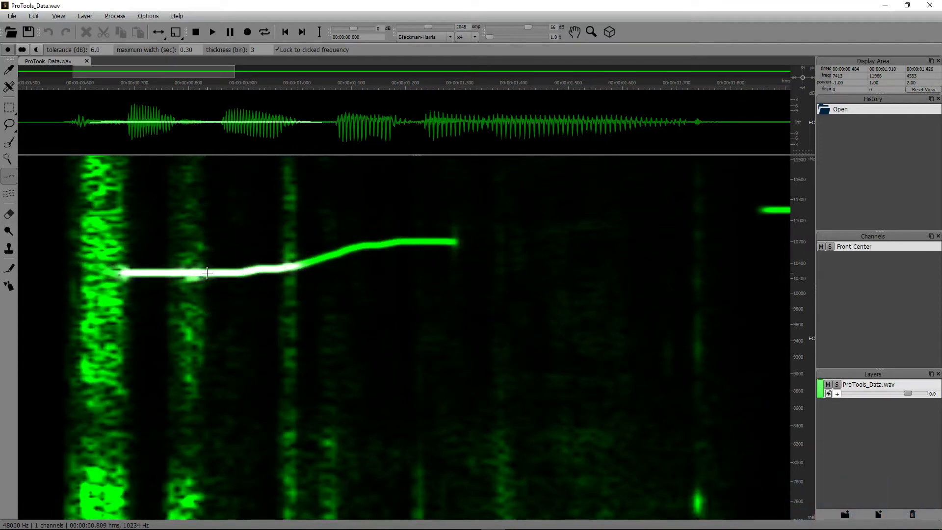
left_click_drag(207, 273, 431, 241)
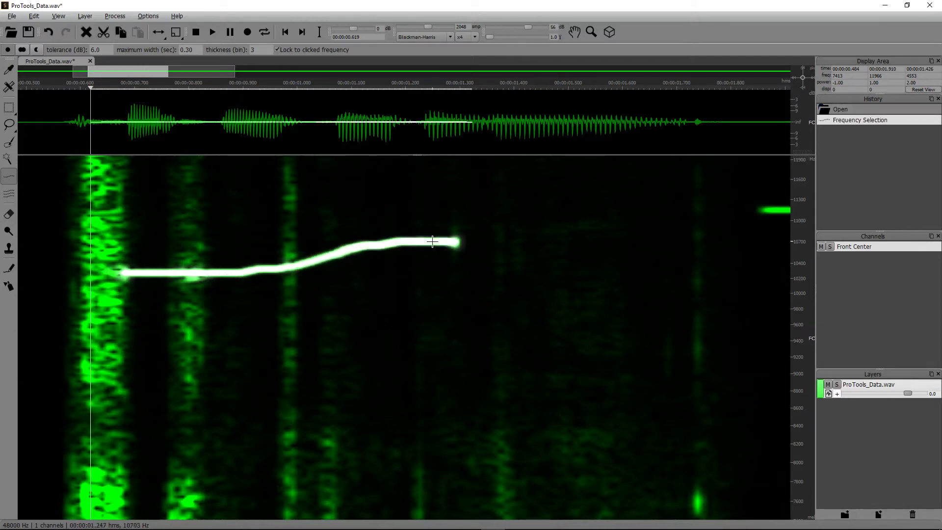
left_click_drag(595, 264, 231, 311)
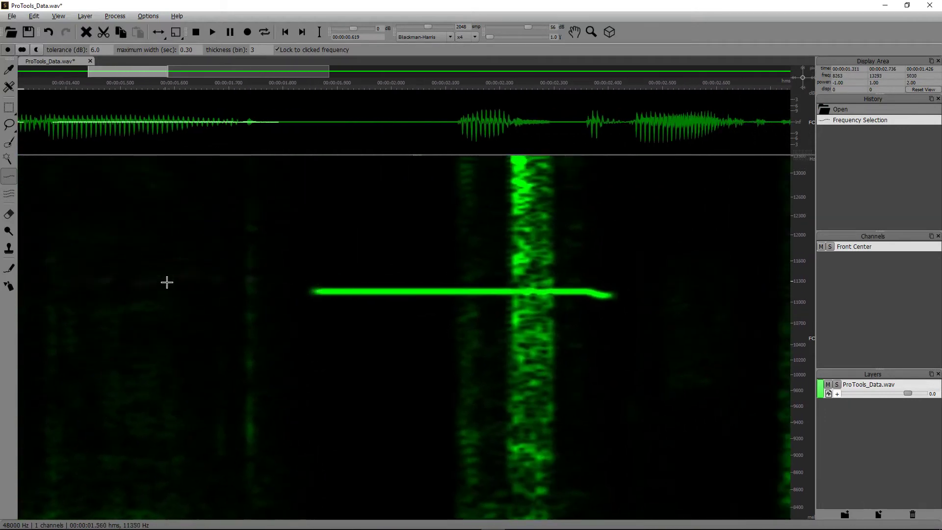
left_click_drag(325, 292, 602, 290)
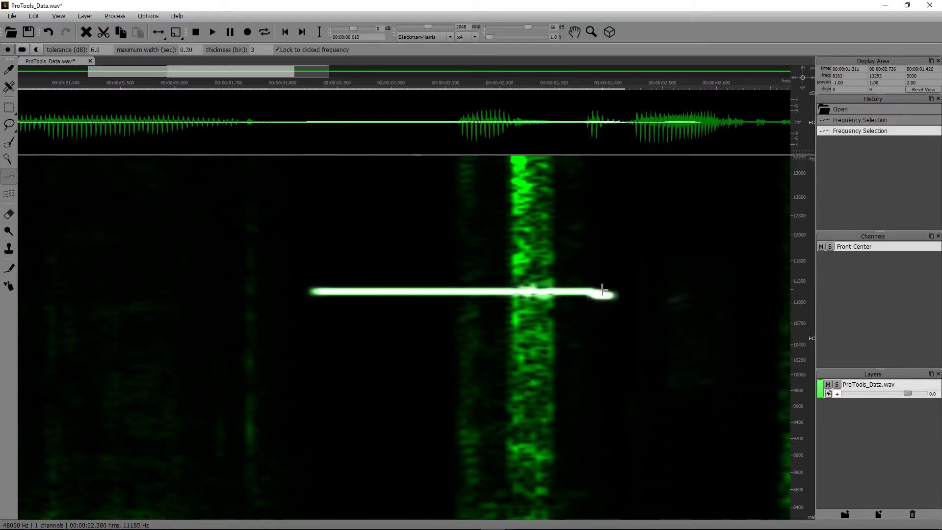
Cut both tone lines, compare with undo/redo, then close and export back to Pro Tools.
key("ctrl+x")
scroll(471, 293, "down", 5)
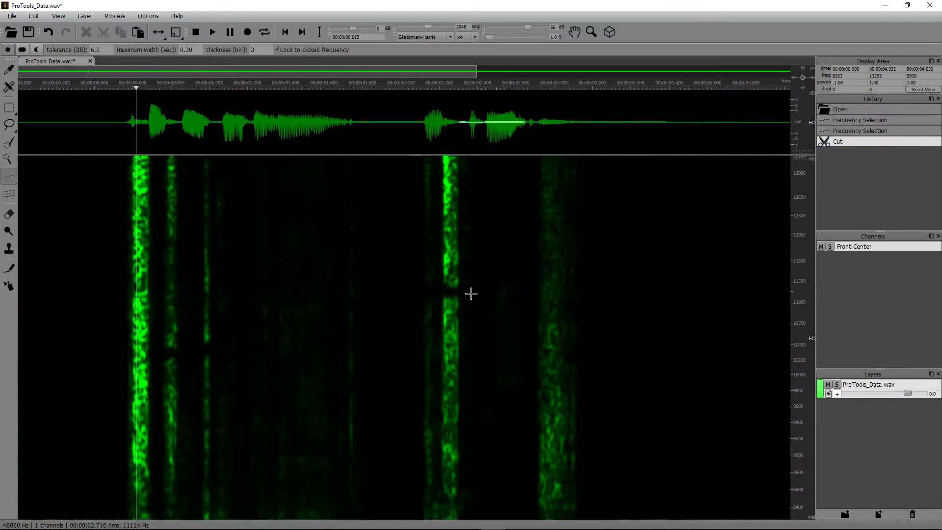
scroll(267, 347, "down", 3)
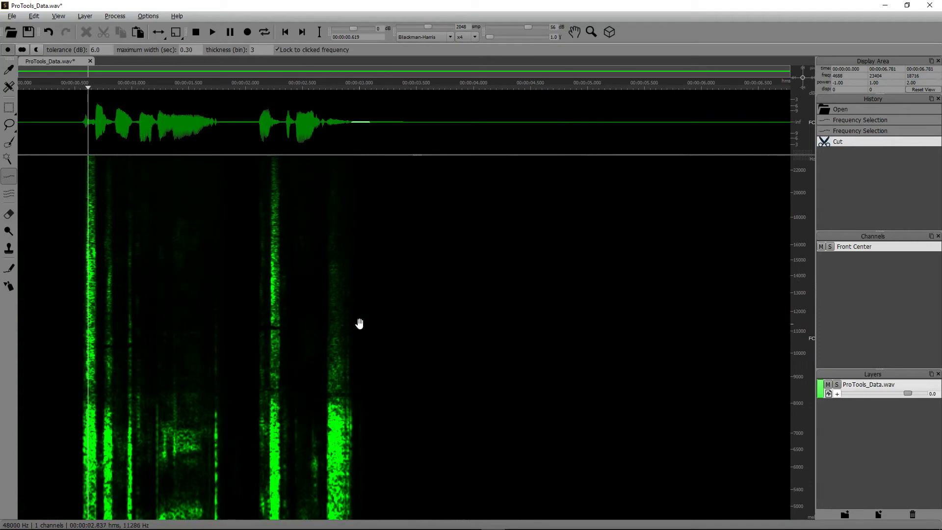
key("ctrl+z")
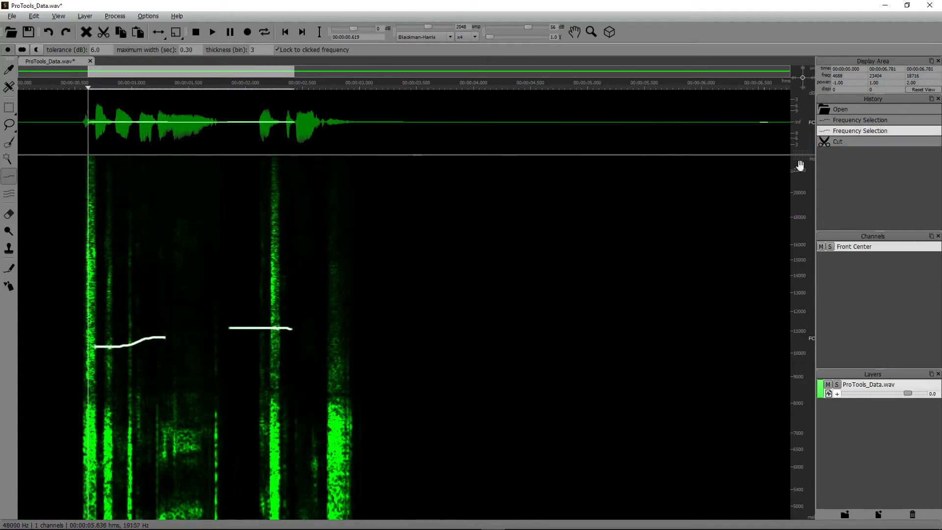
left_click(846, 146)
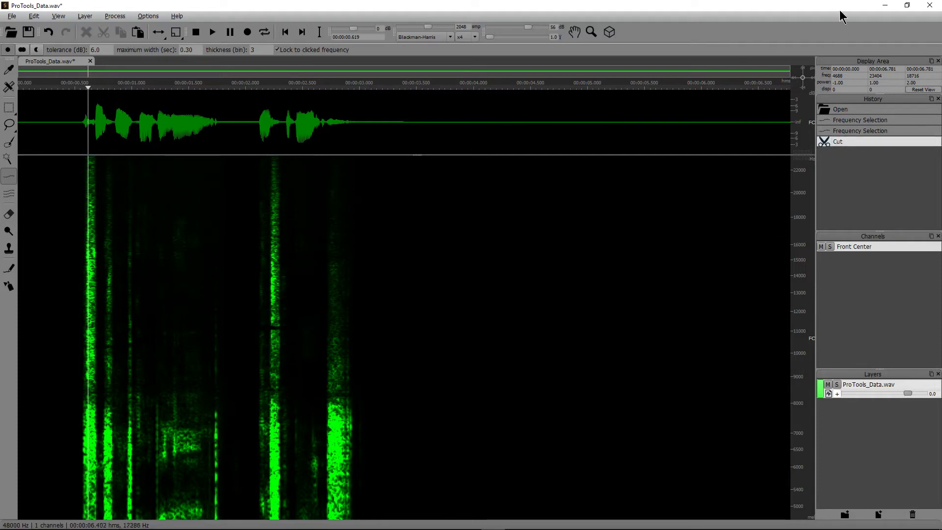
left_click(929, 5)
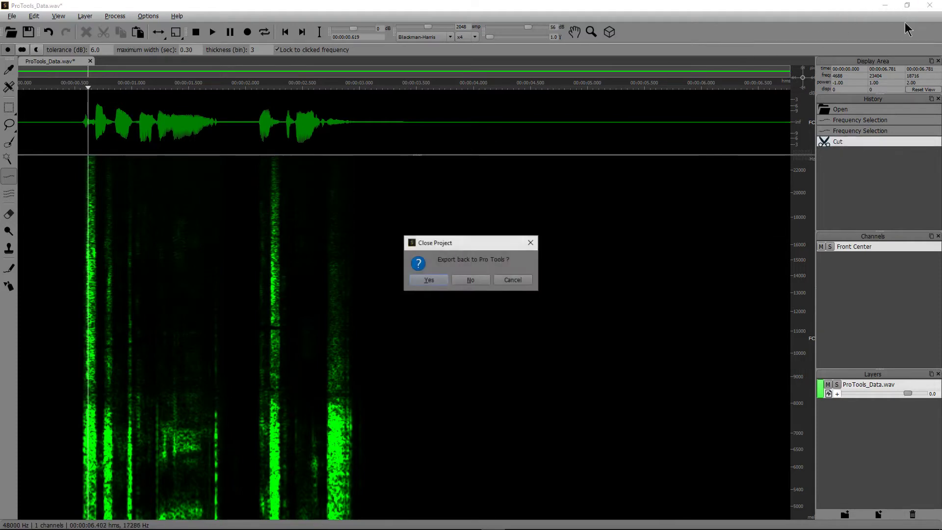
left_click(428, 282)
left_click(470, 280)
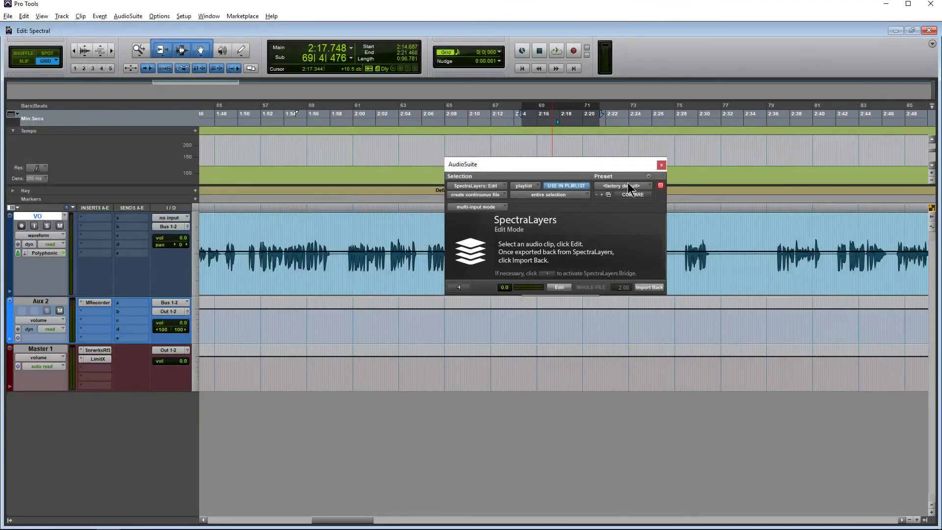
left_click(648, 290)
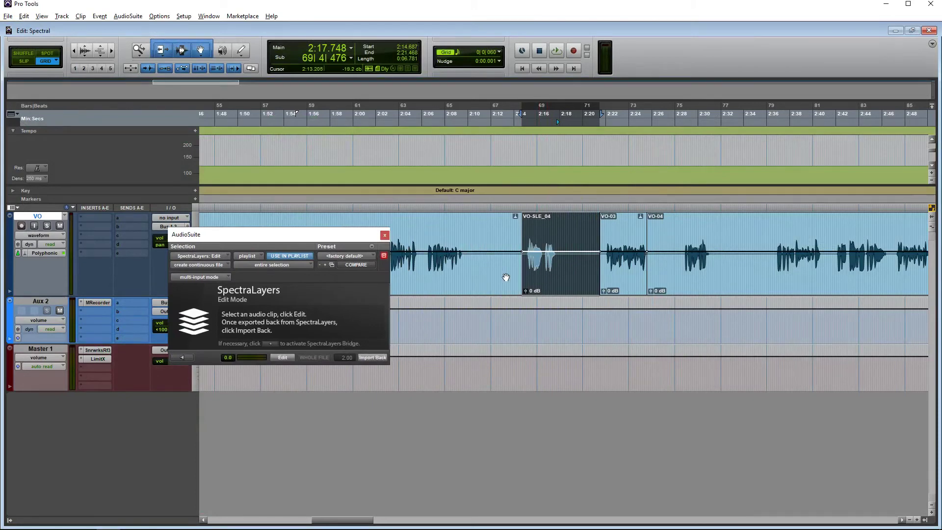
key("shift+Return")
left_click(555, 288)
key("space")
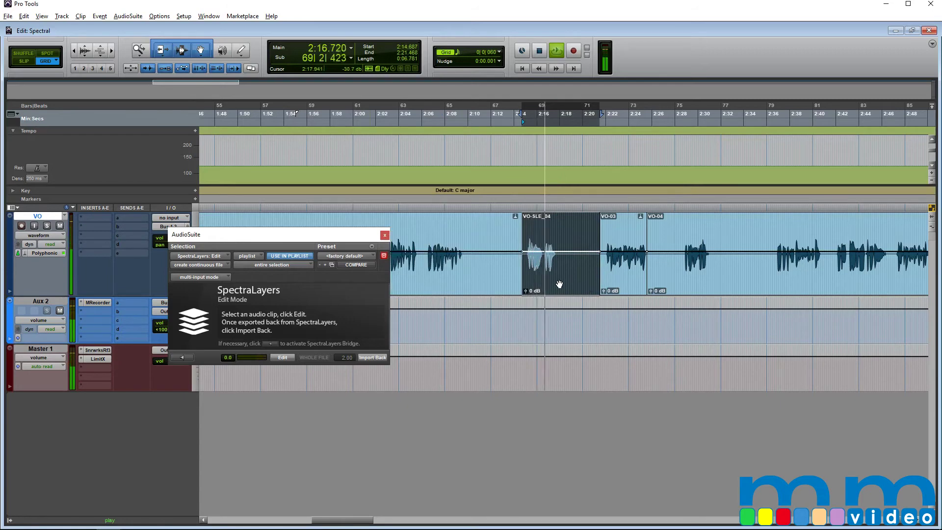
key("space")
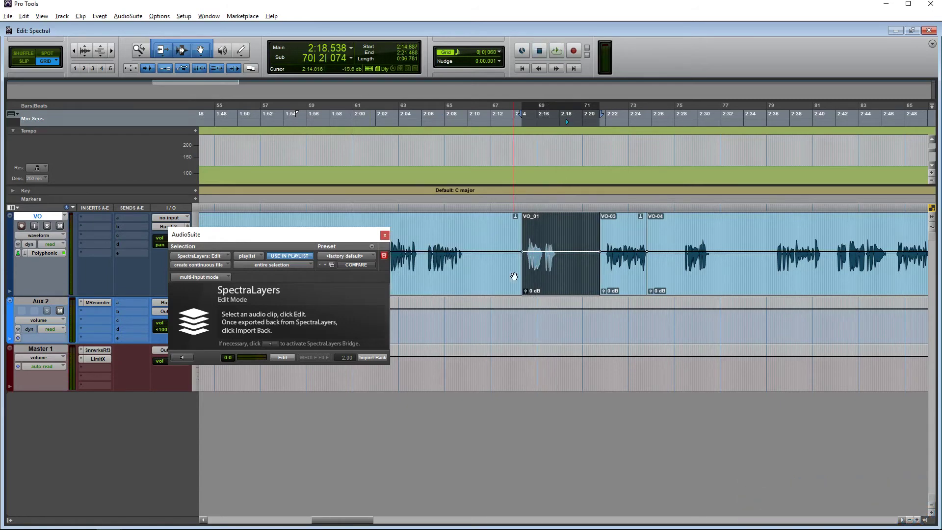
left_click(538, 282)
key("space")
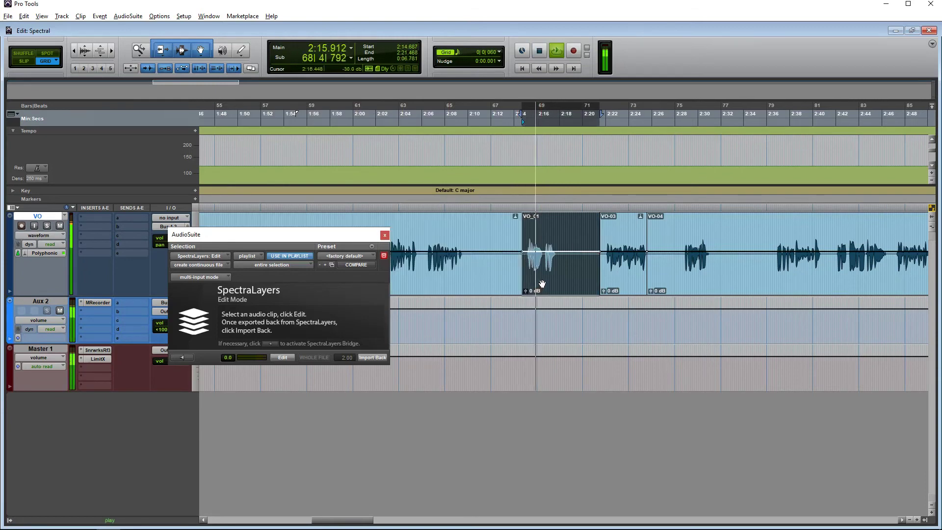
key("space")
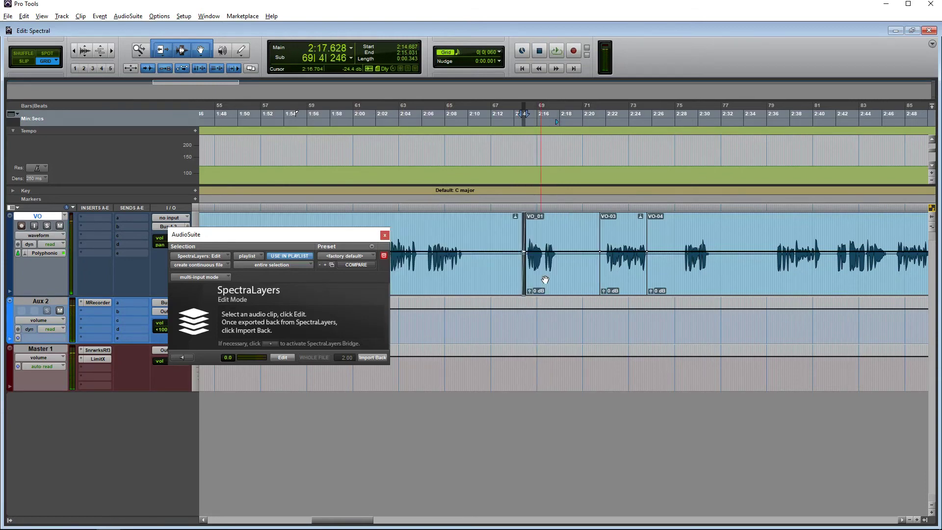
left_click(549, 281)
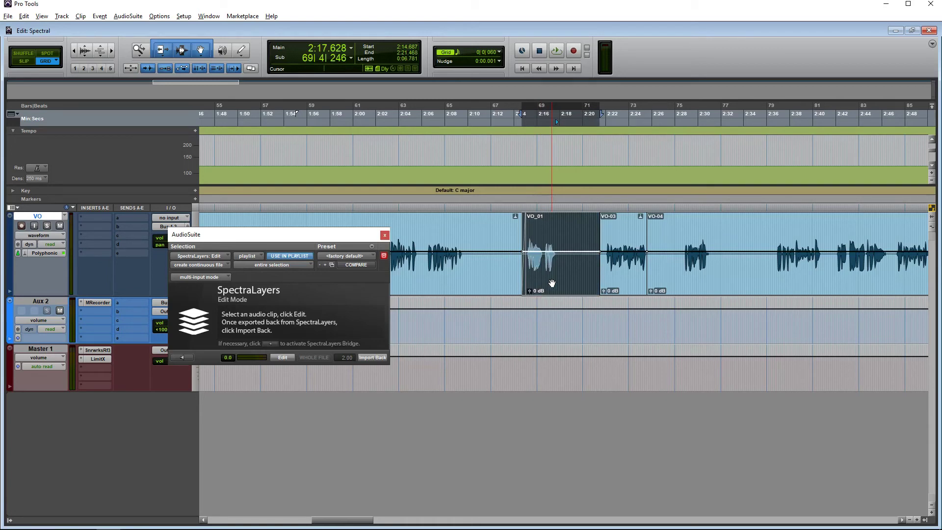
Import the processed VO-SLE_04 audio back in place of VO_01 on the VO track.
left_click(372, 357)
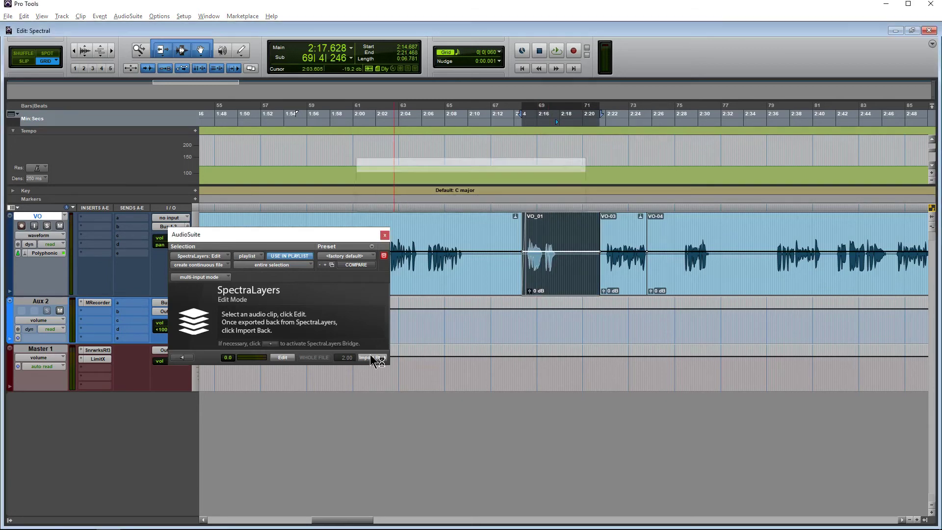